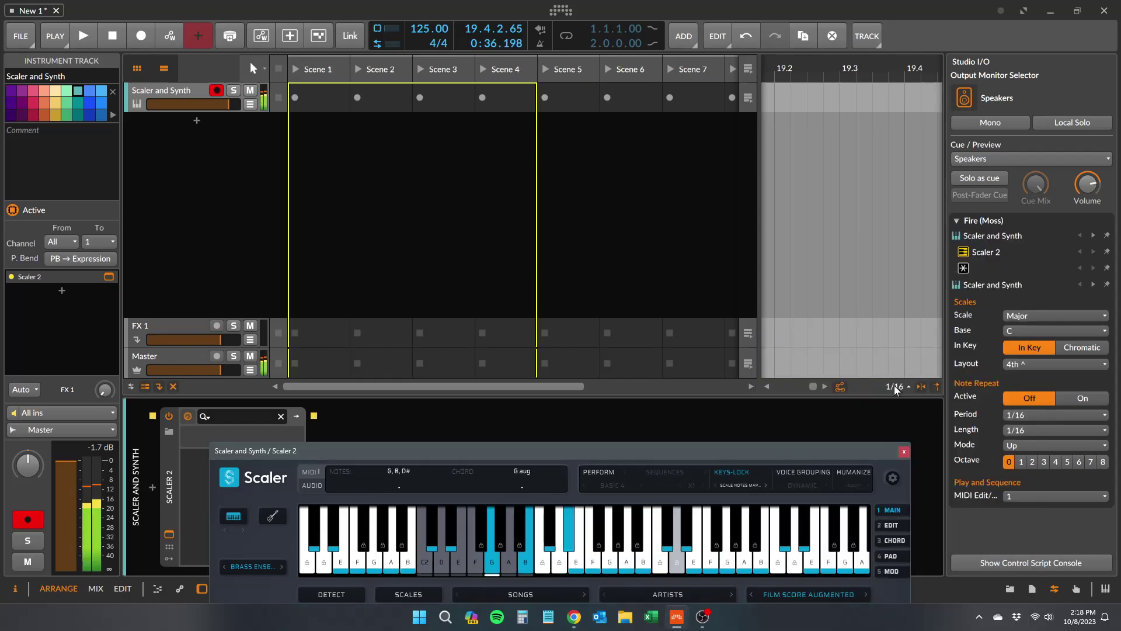
# Step: Advance Scaler's chord set to Film Score C Dorian b2, trying the Hybrid Staccato sound before returning to Brass Ensemble
pyautogui.click(867, 594)
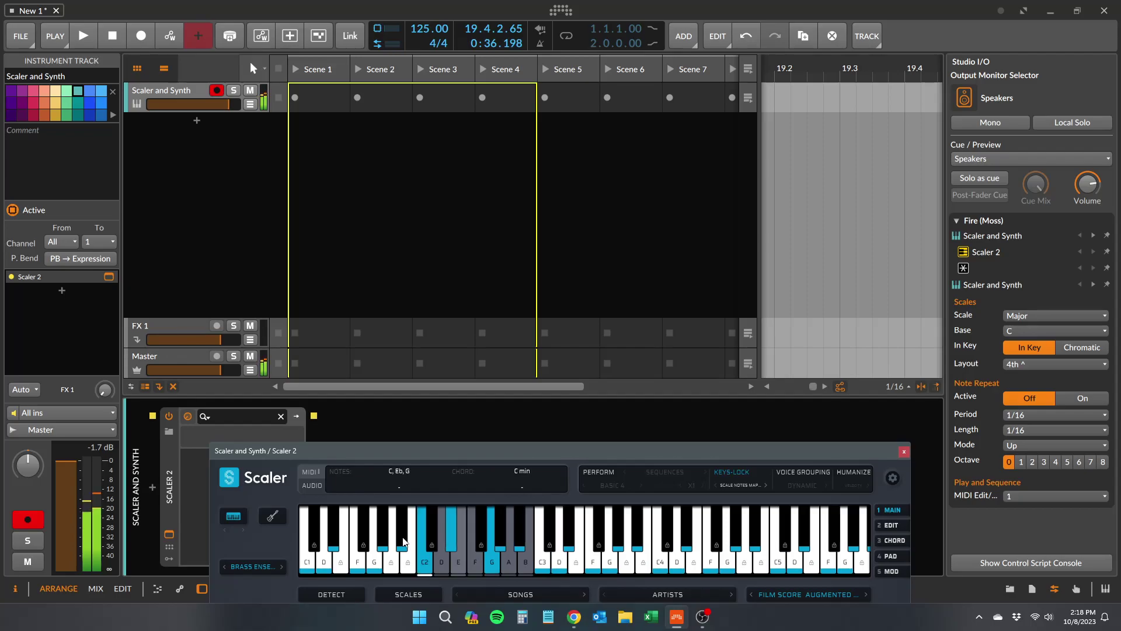
pyautogui.click(224, 568)
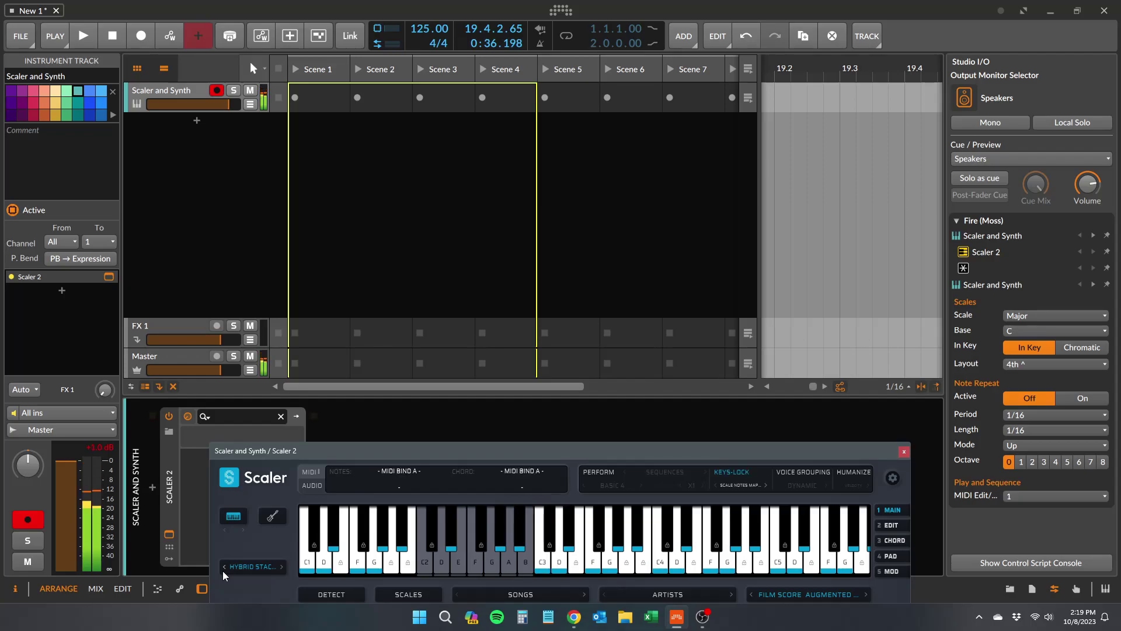
pyautogui.click(280, 569)
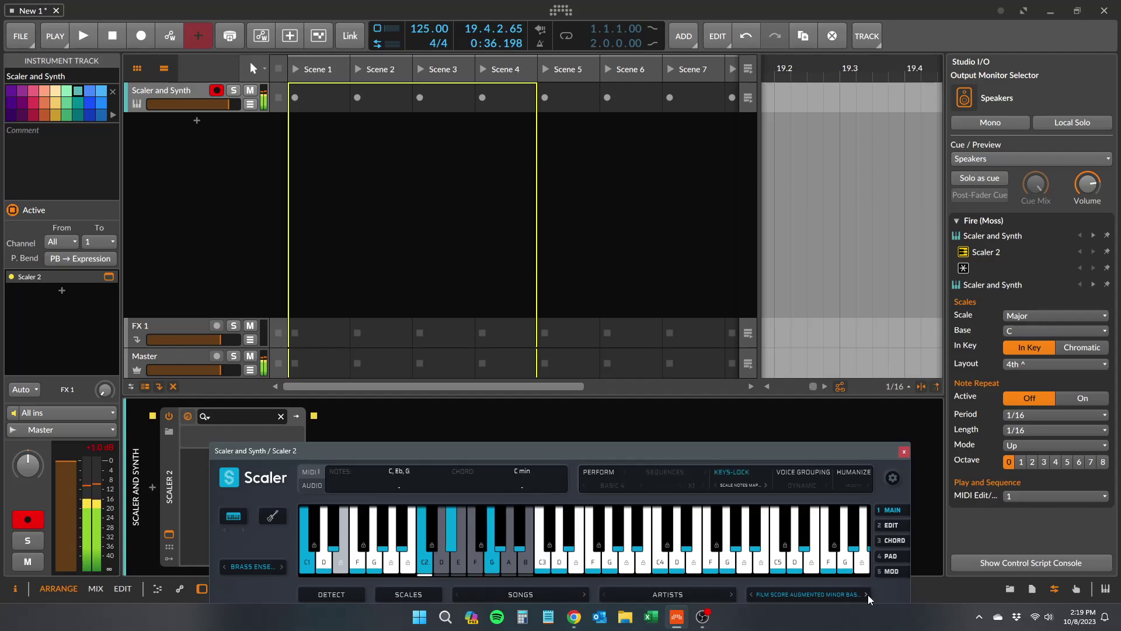
pyautogui.click(866, 595)
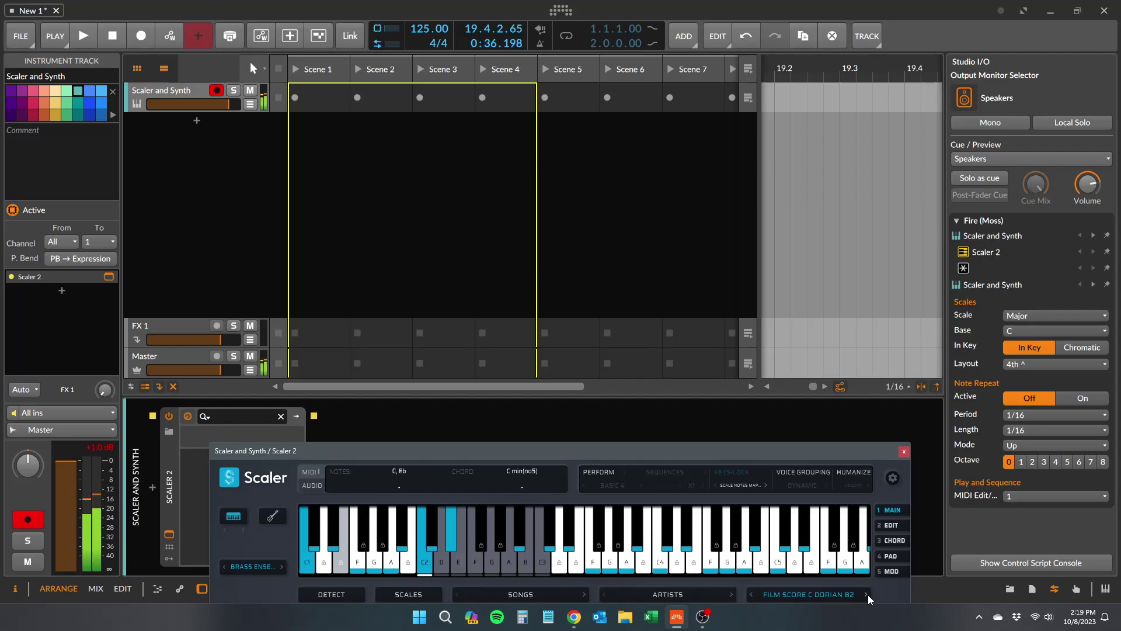
# Step: Set Scaler's internal sound to the orchestral Choir to audition the C Dorian b2 chords
pyautogui.click(264, 567)
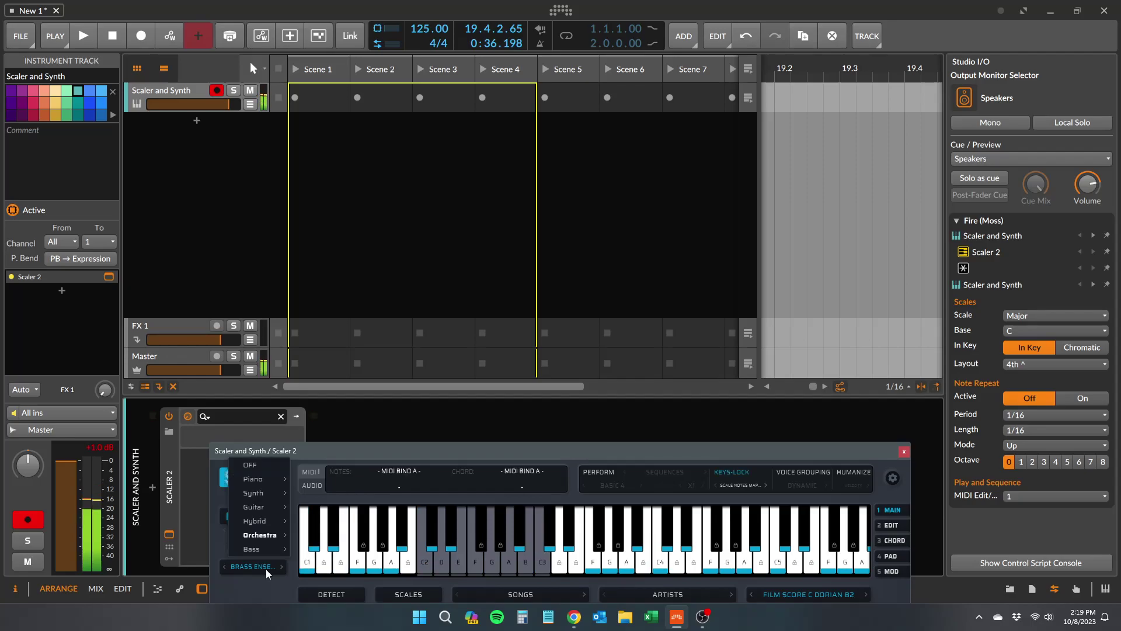
pyautogui.moveTo(273, 538)
pyautogui.click(315, 549)
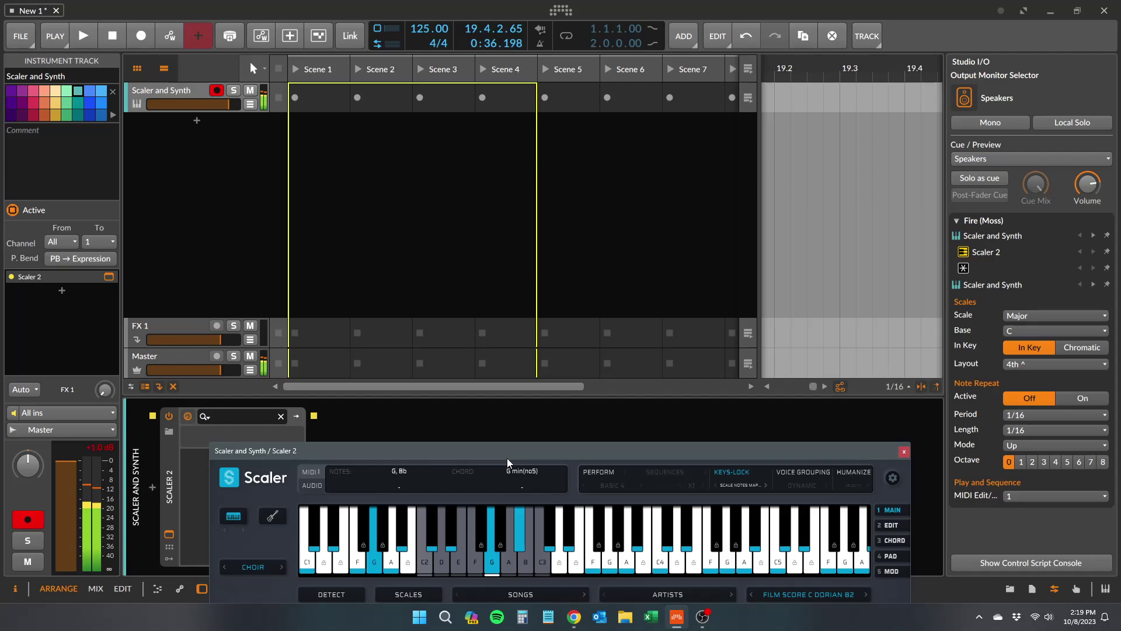
# Step: Change Scaler's sound to Brass Ensemble to audition the Film Score C Phrygian Dom chord set
pyautogui.click(253, 567)
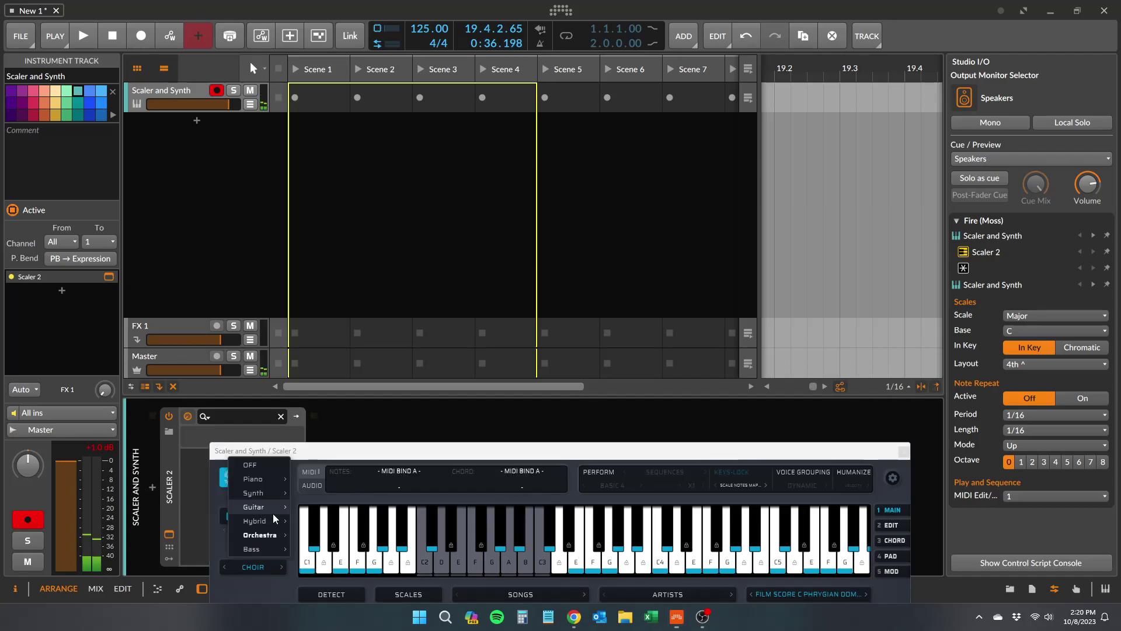
pyautogui.moveTo(266, 535)
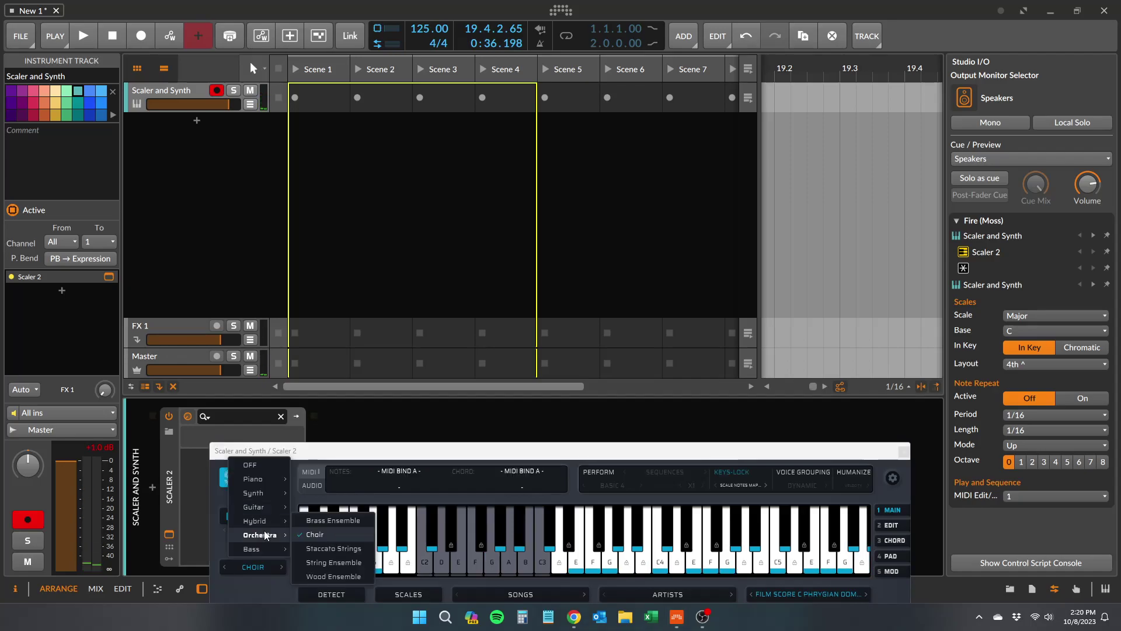
pyautogui.click(355, 522)
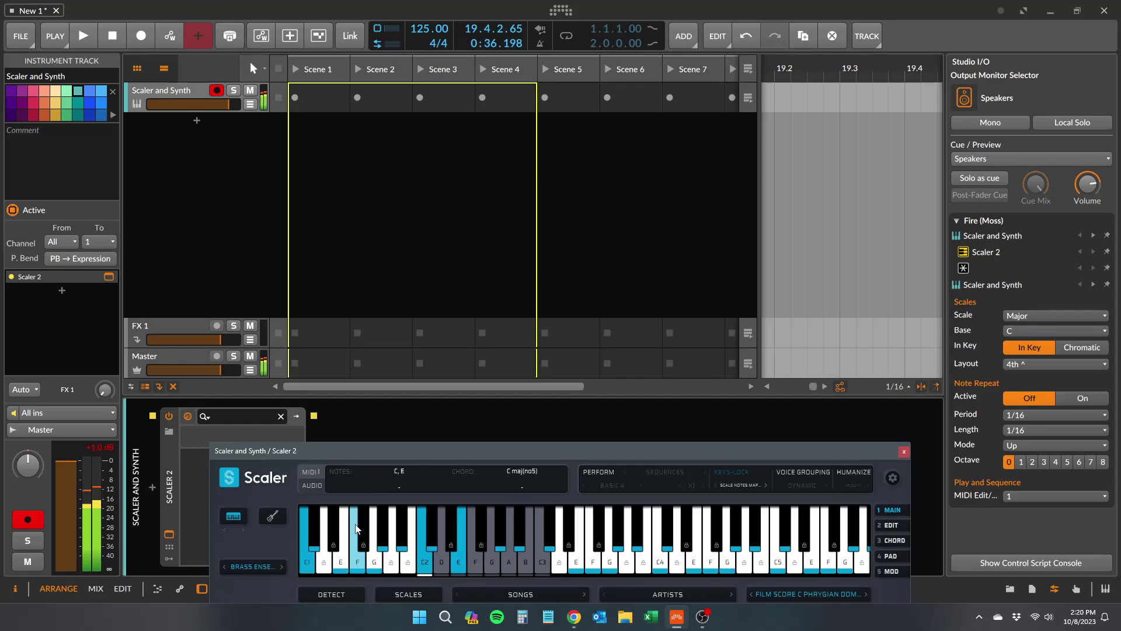
# Step: Audition the Film Score Dorian chord set and advance to the Film Score Dorian Bass set
pyautogui.click(868, 595)
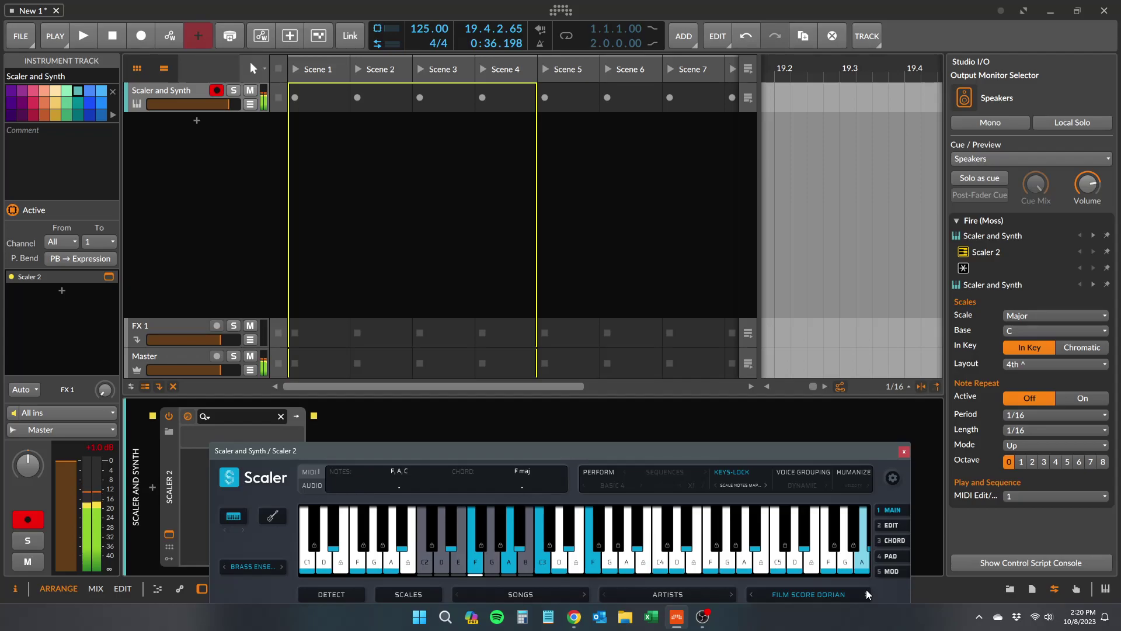
pyautogui.click(852, 561)
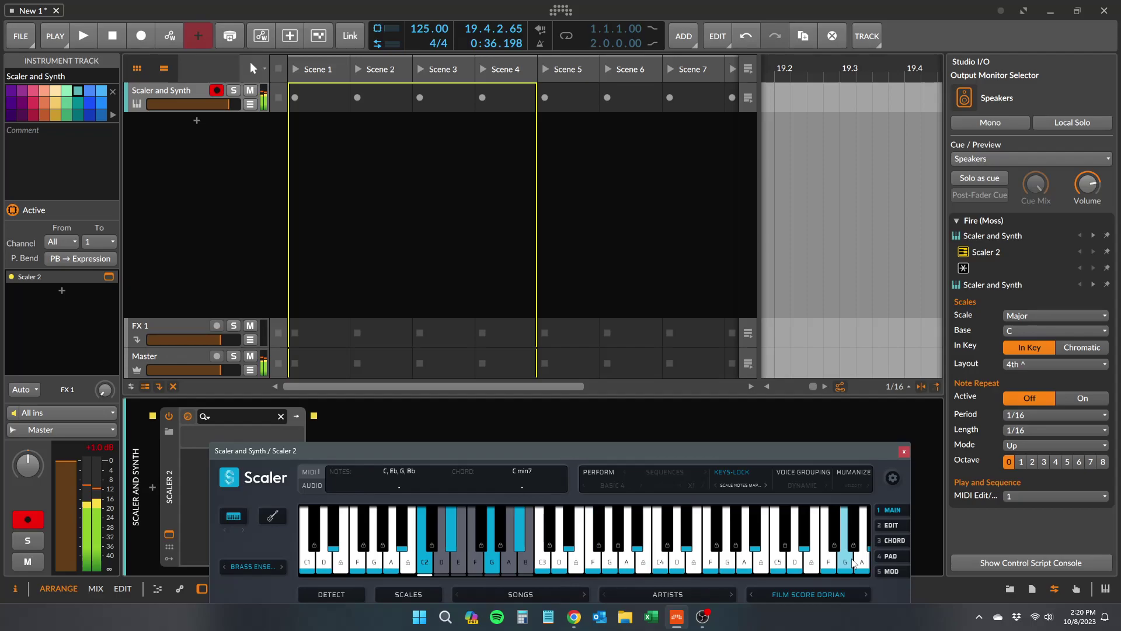
pyautogui.click(867, 594)
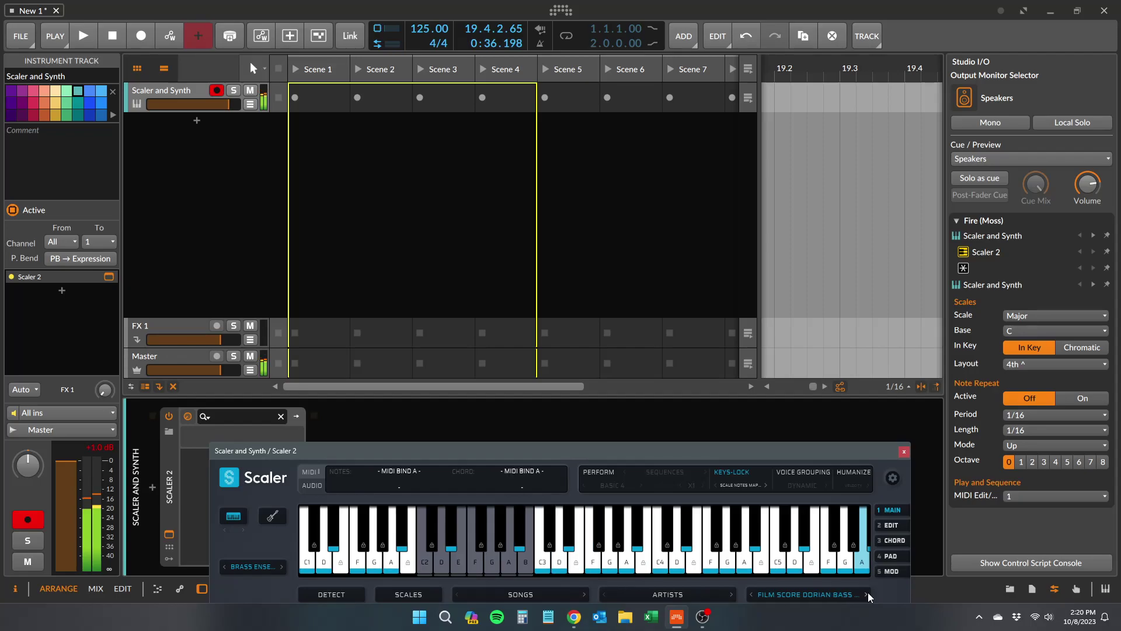
# Step: Set Scaler's sound to Staccato Strings and advance the chord set to Film Score Dorian Moods
pyautogui.click(252, 567)
pyautogui.moveTo(255, 538)
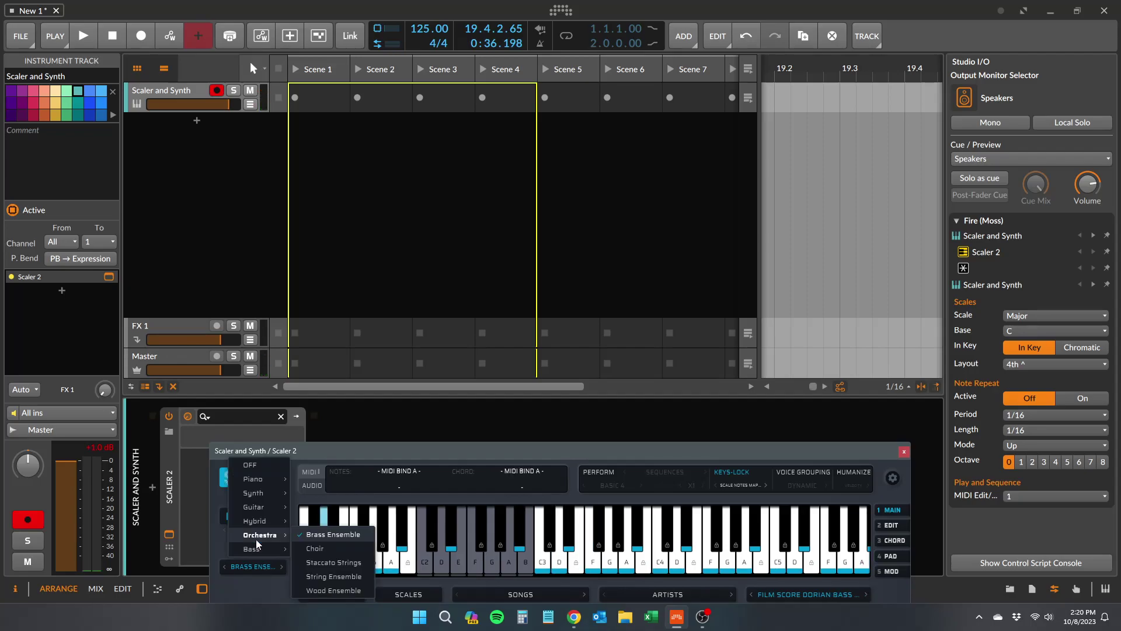
pyautogui.click(334, 562)
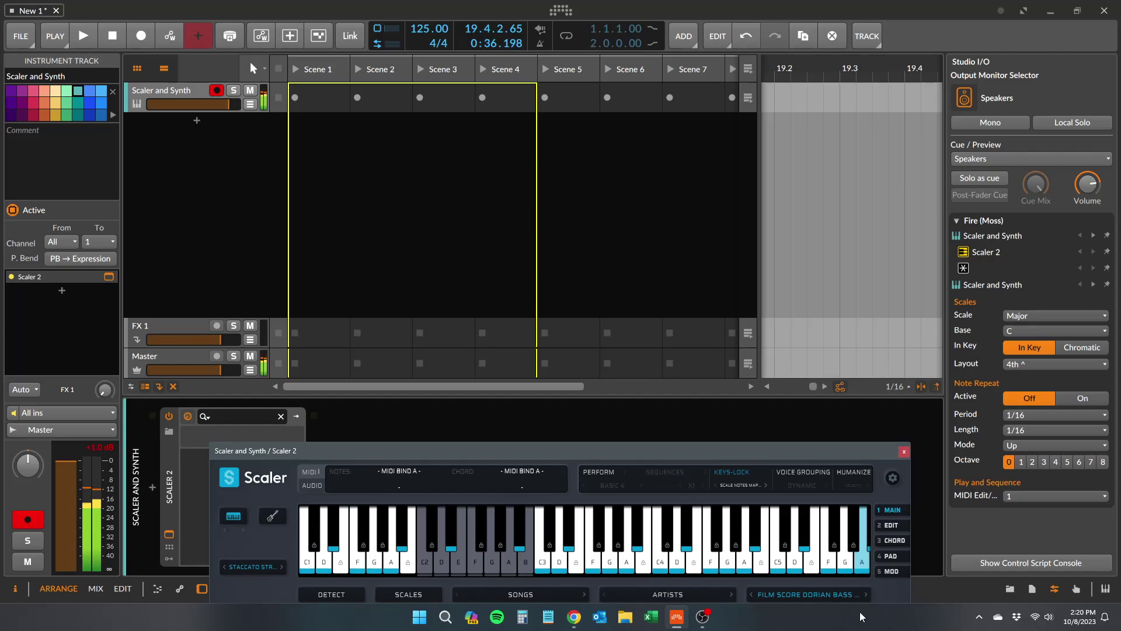
pyautogui.click(866, 594)
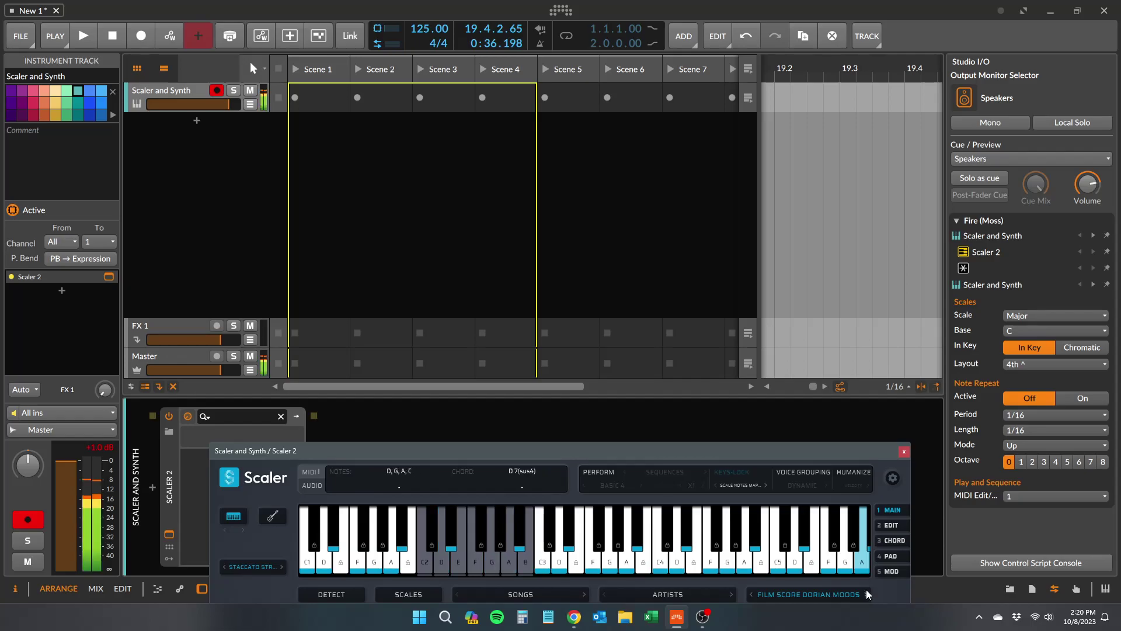
# Step: Enable performance mode with the Scale Based 8 pattern from the scale-based sequences
pyautogui.click(657, 474)
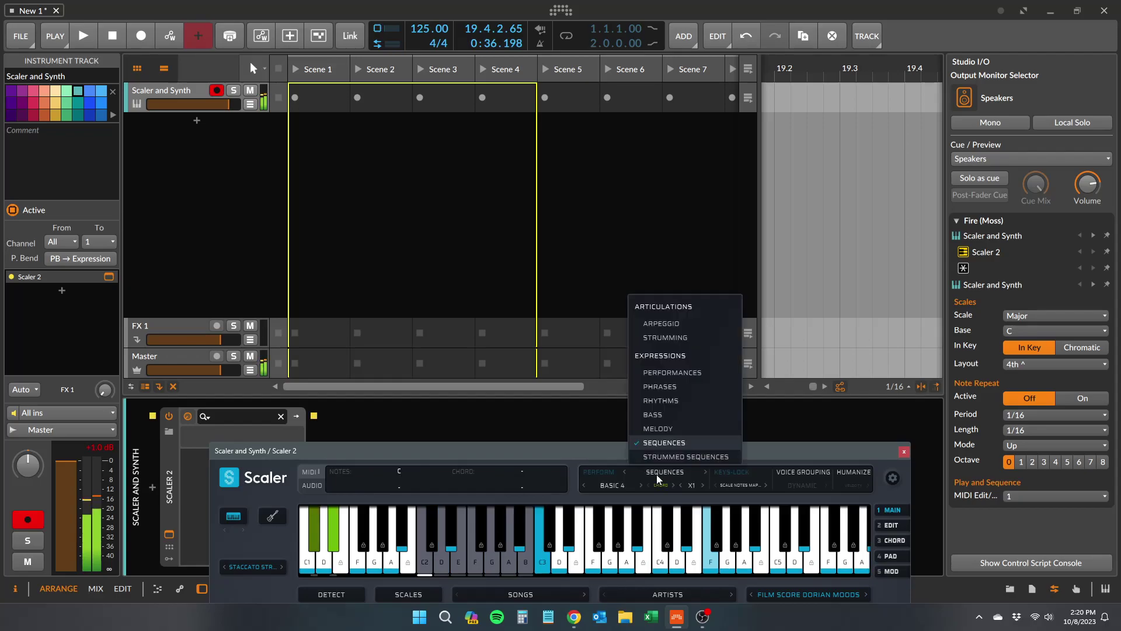
pyautogui.click(614, 487)
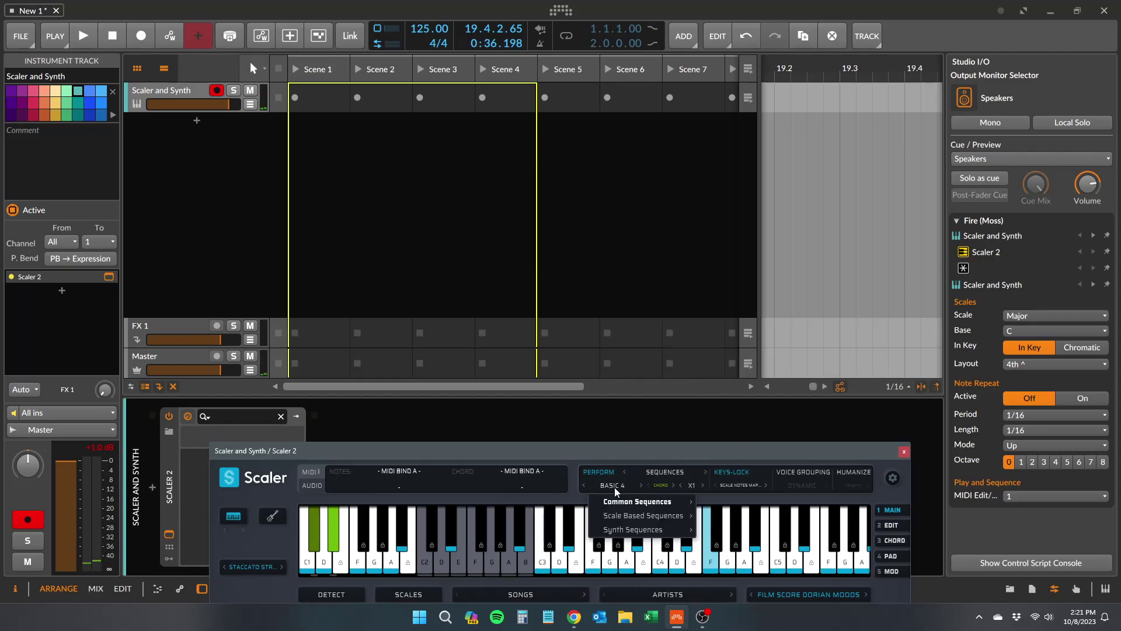
pyautogui.click(739, 490)
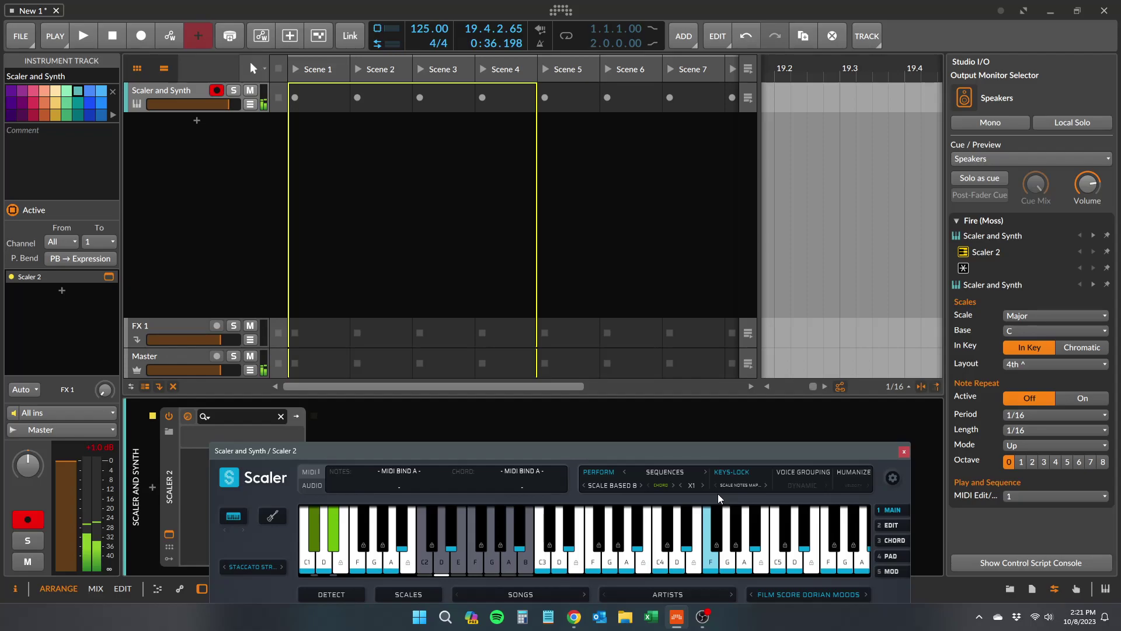
# Step: Switch the expression type to Performances with Basic Perf 1 and set the sound to String Ensemble
pyautogui.click(665, 472)
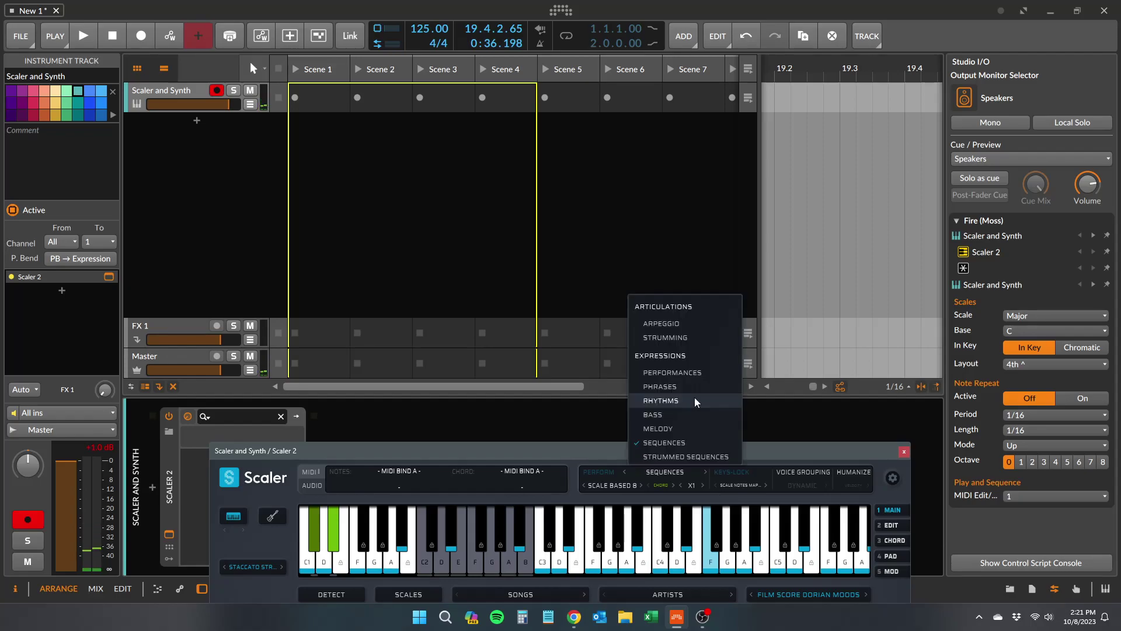
pyautogui.click(673, 372)
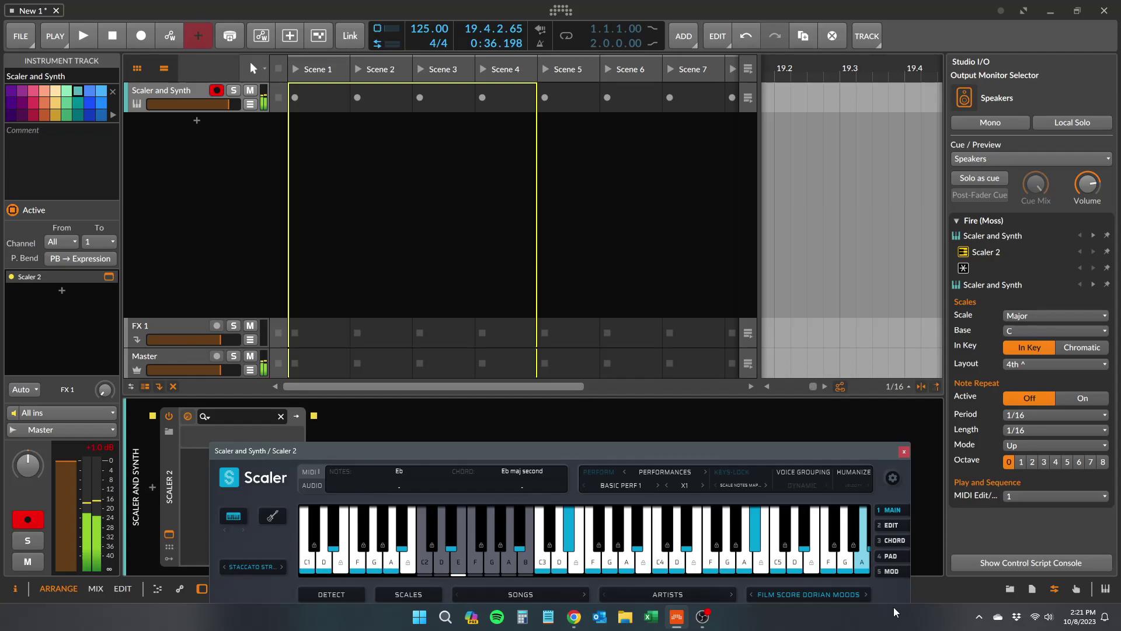
pyautogui.click(229, 477)
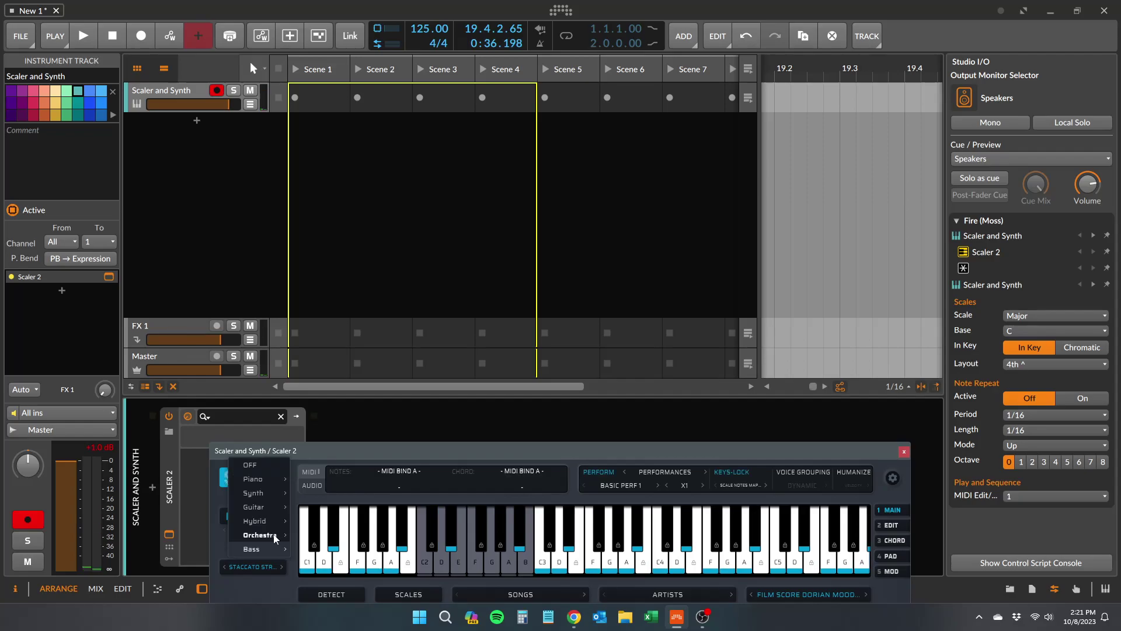
pyautogui.click(368, 549)
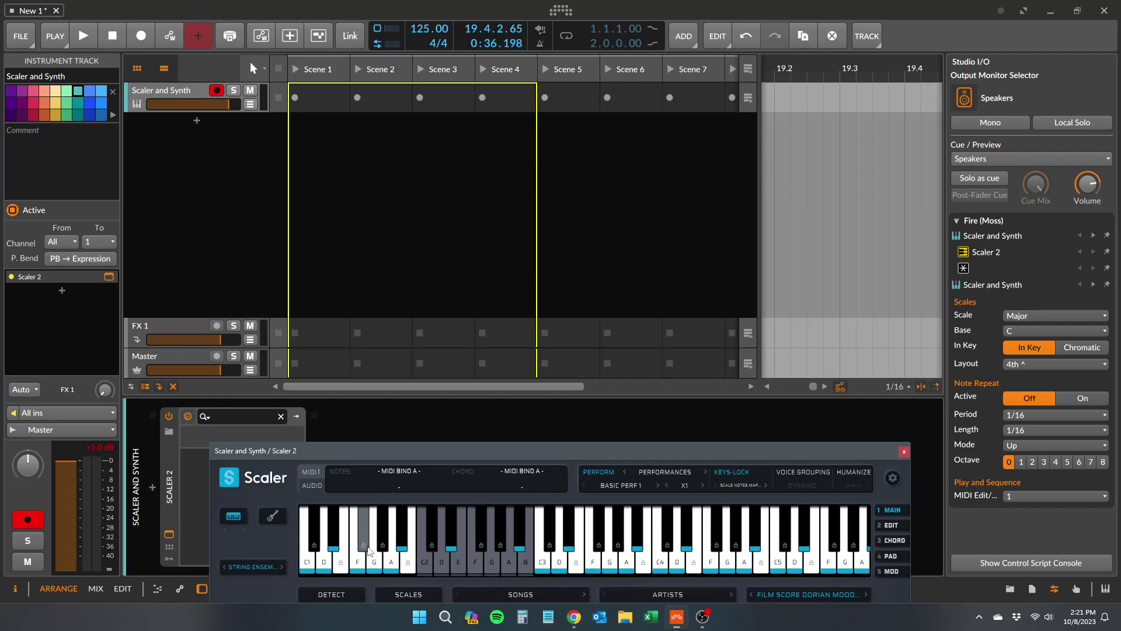
# Step: Switch the expression type to Phrases and turn performance mode off
pyautogui.click(665, 471)
pyautogui.click(660, 387)
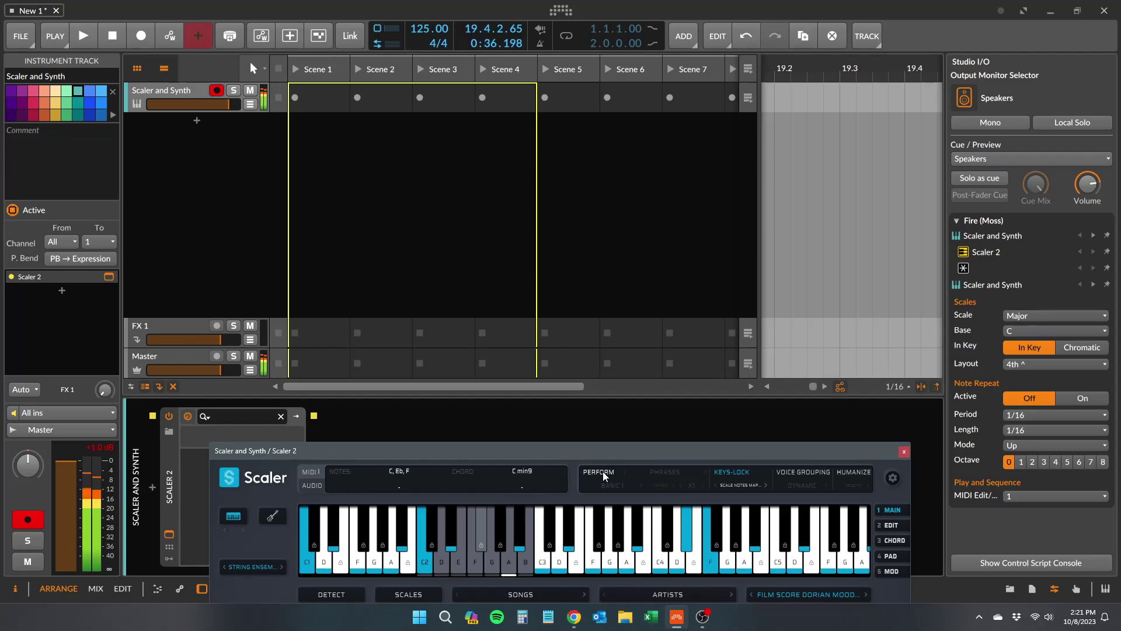
# Step: Advance the chord set to Film Score Drama 2 and change the sound to Wood Ensemble
pyautogui.click(867, 593)
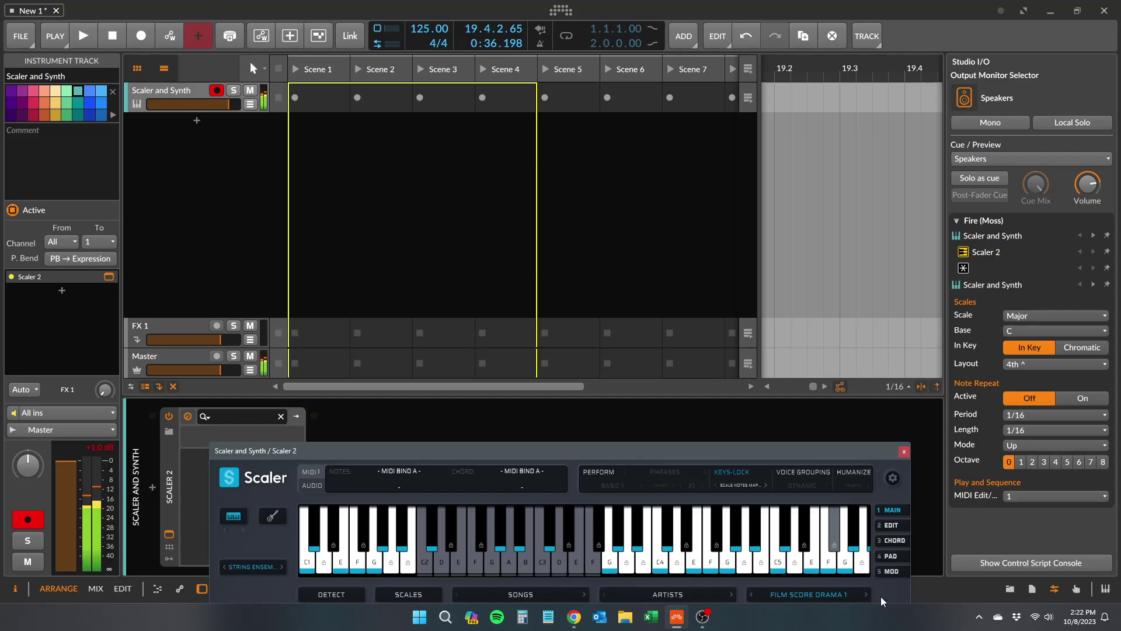
pyautogui.click(865, 593)
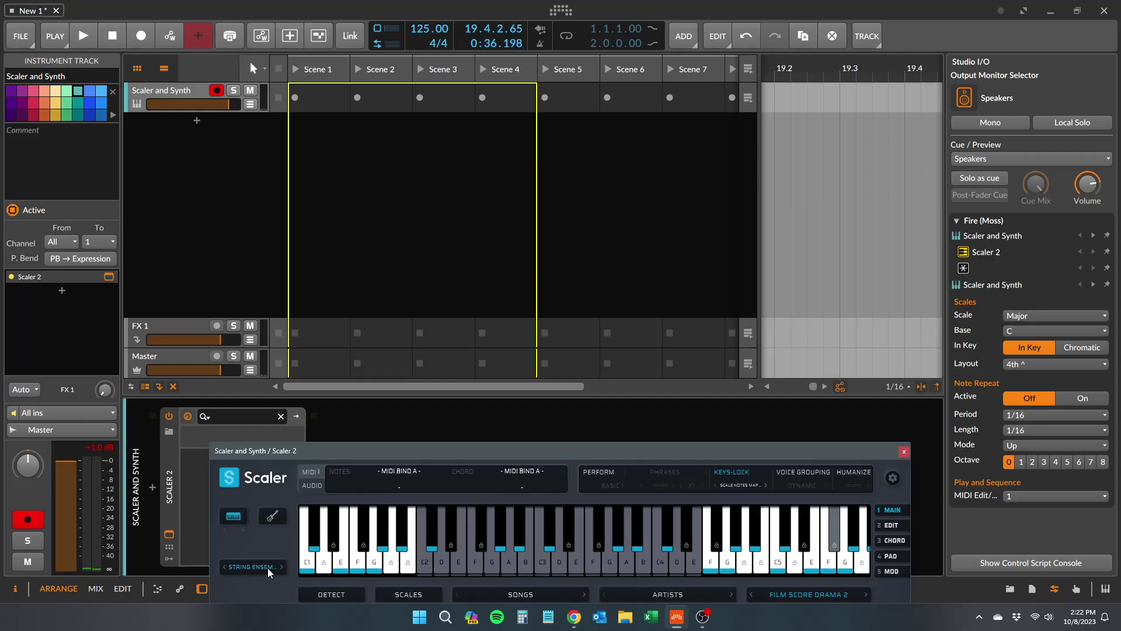
pyautogui.click(281, 567)
pyautogui.click(348, 549)
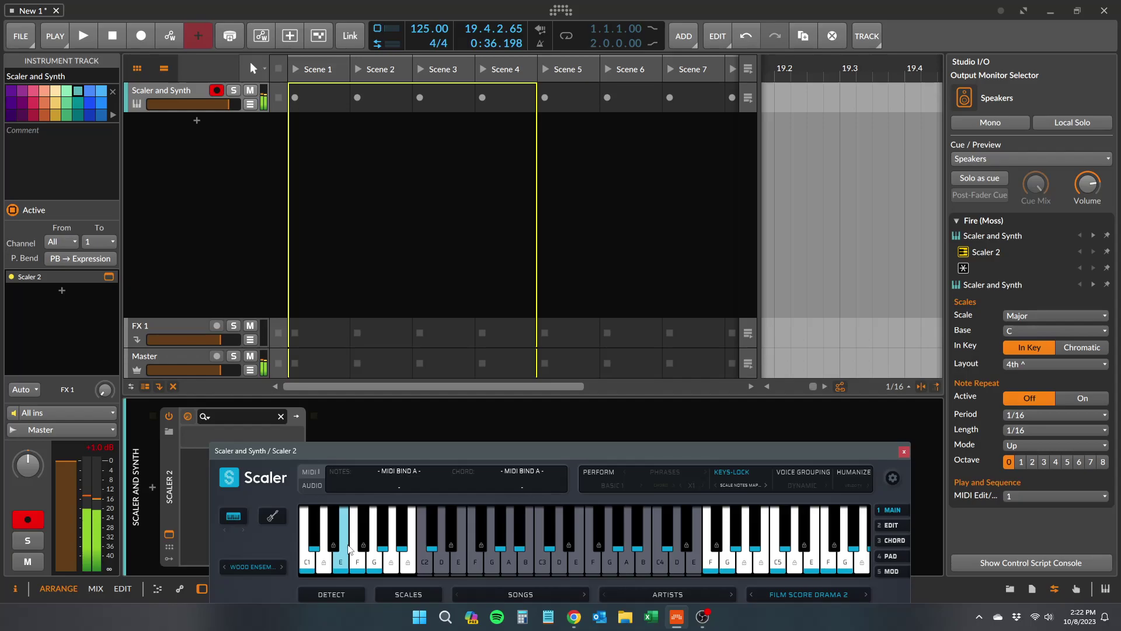
# Step: Step through the E Lydian and E Super Loc chord sets to Film Score Eb Harmonic
pyautogui.click(866, 594)
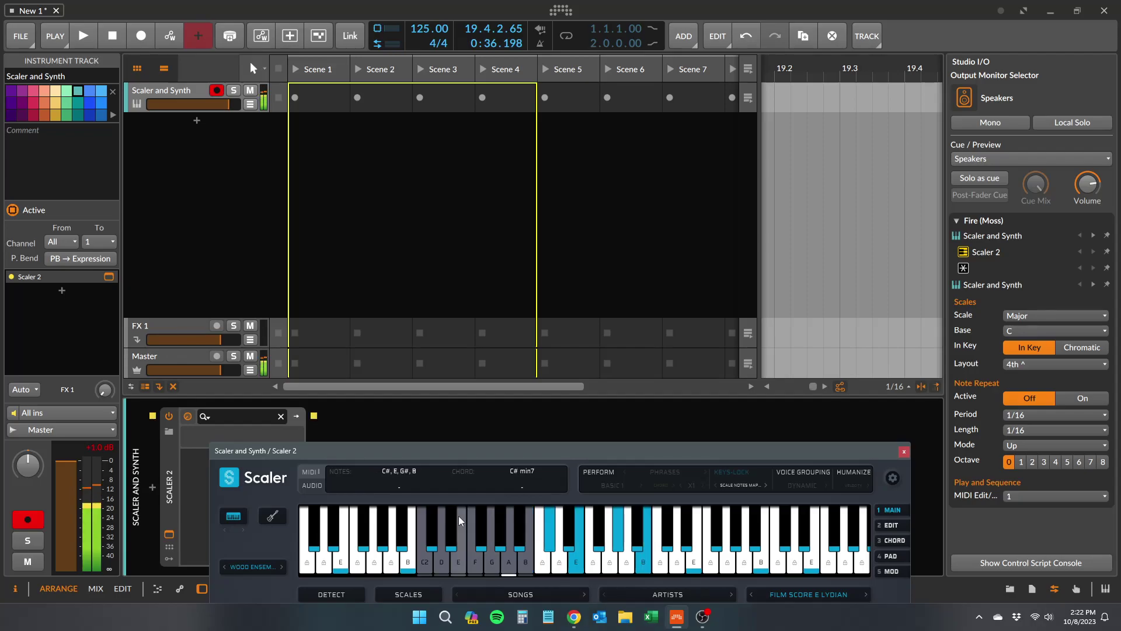
pyautogui.click(865, 597)
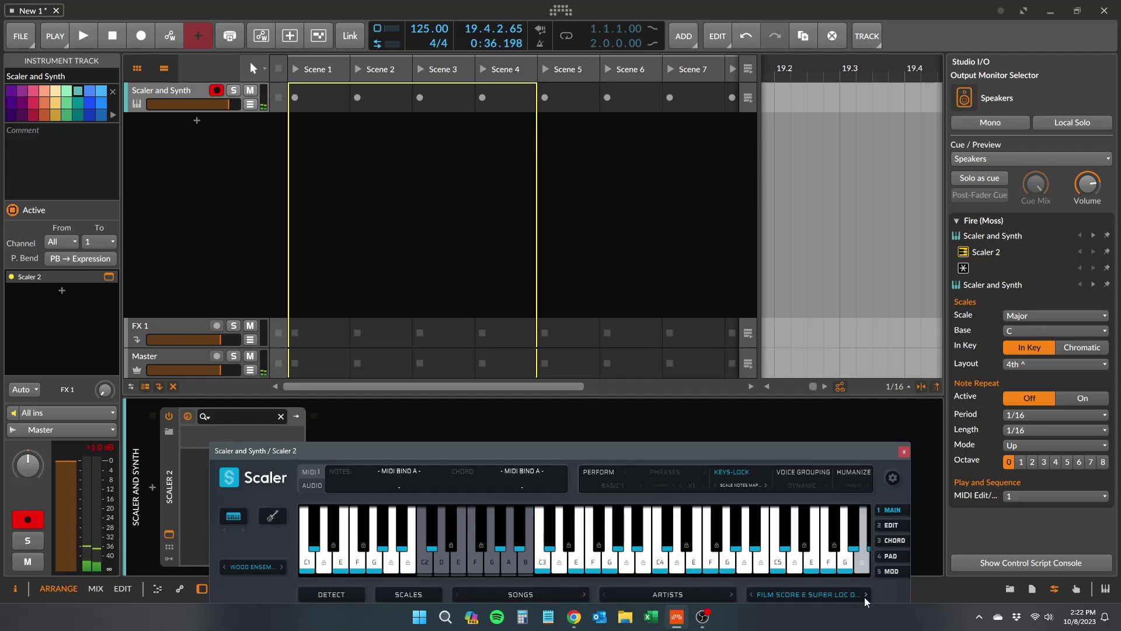
pyautogui.click(865, 597)
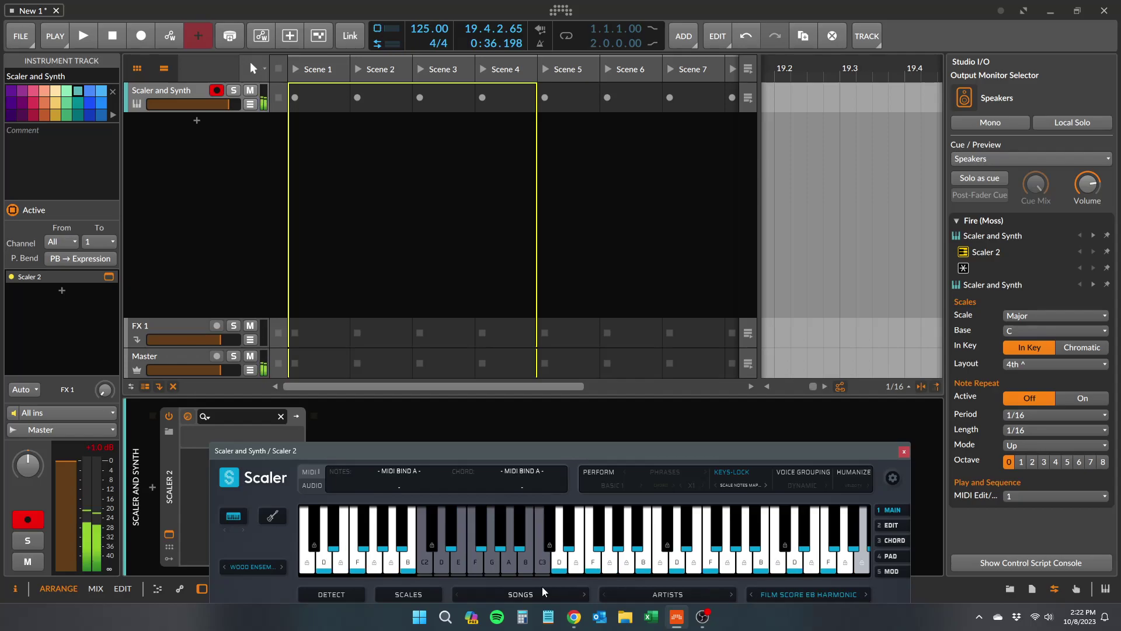
# Step: Set the sound to Staccato Strings and audition the Film Score F Harmonic chord set
pyautogui.click(265, 569)
pyautogui.click(359, 507)
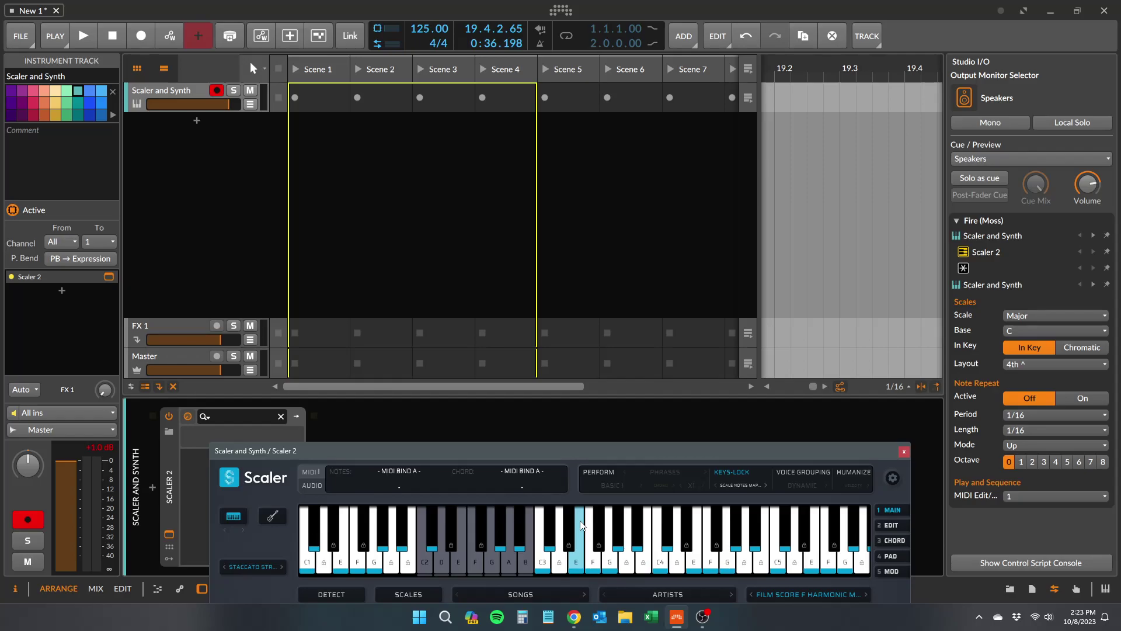
pyautogui.click(574, 512)
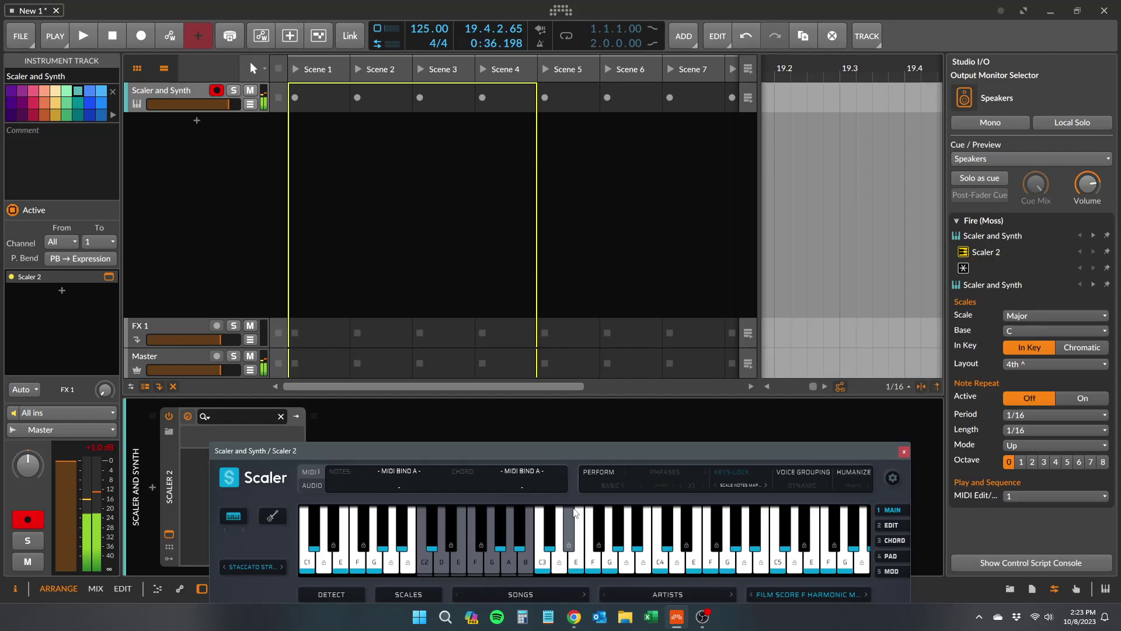
# Step: Advance the chord set to Film Score G Phrygian Dom and change the sound to Hybrid Staccato
pyautogui.click(867, 596)
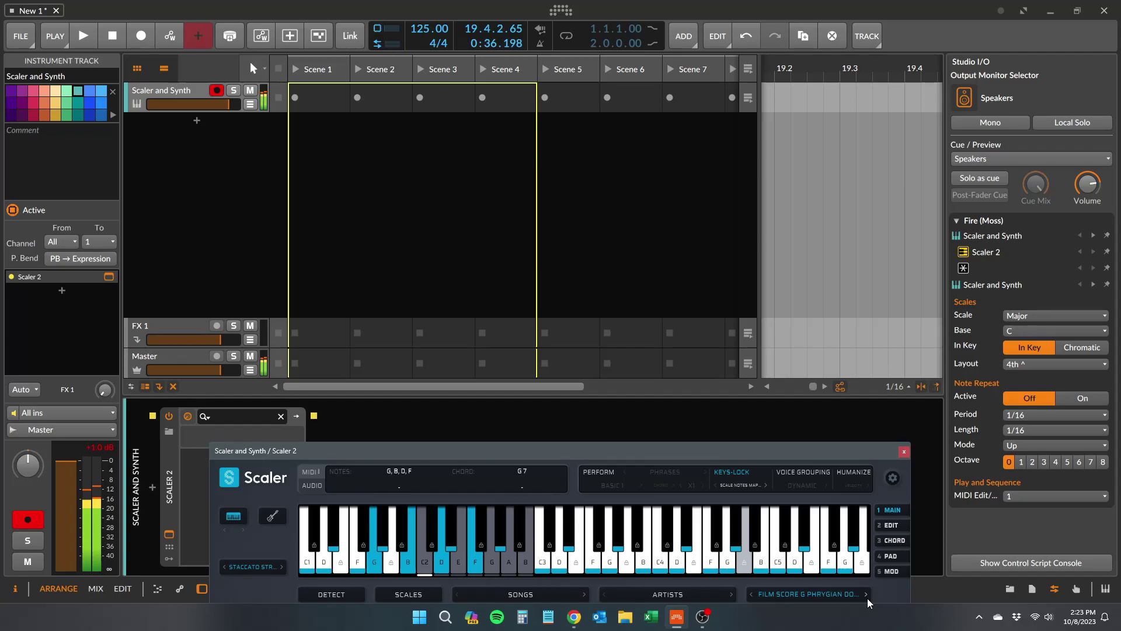
pyautogui.click(251, 566)
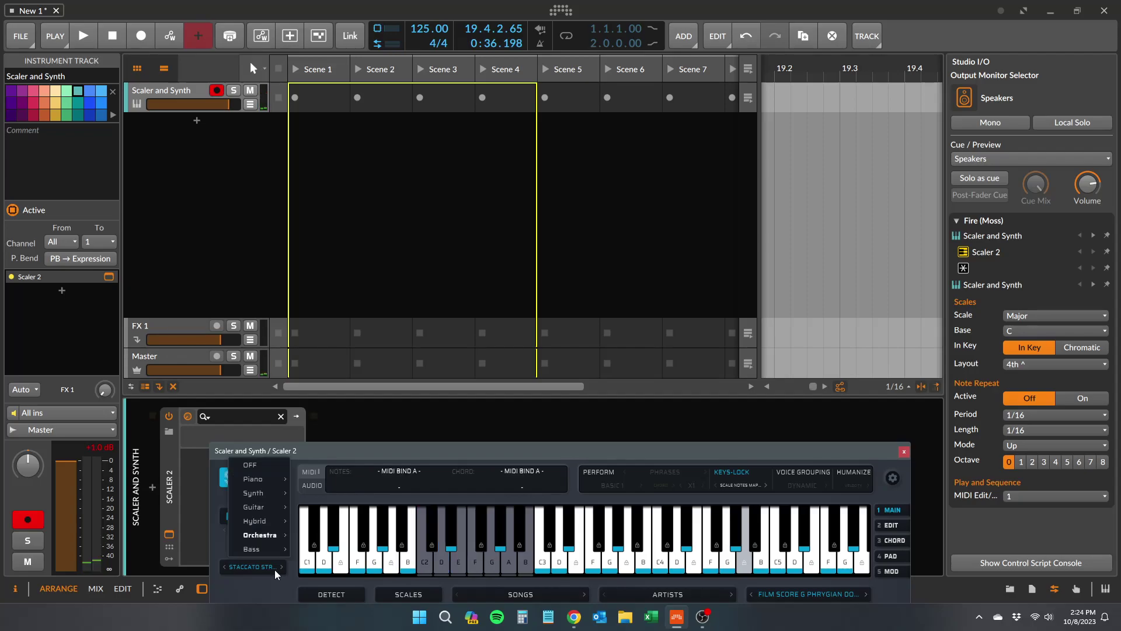
pyautogui.moveTo(282, 521)
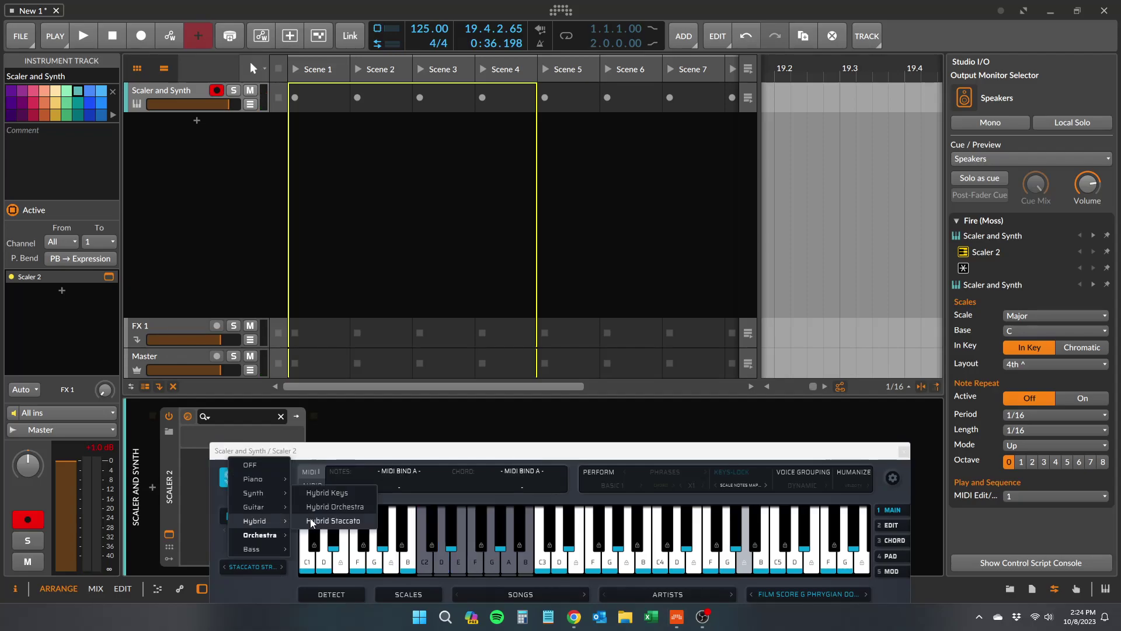
pyautogui.click(327, 520)
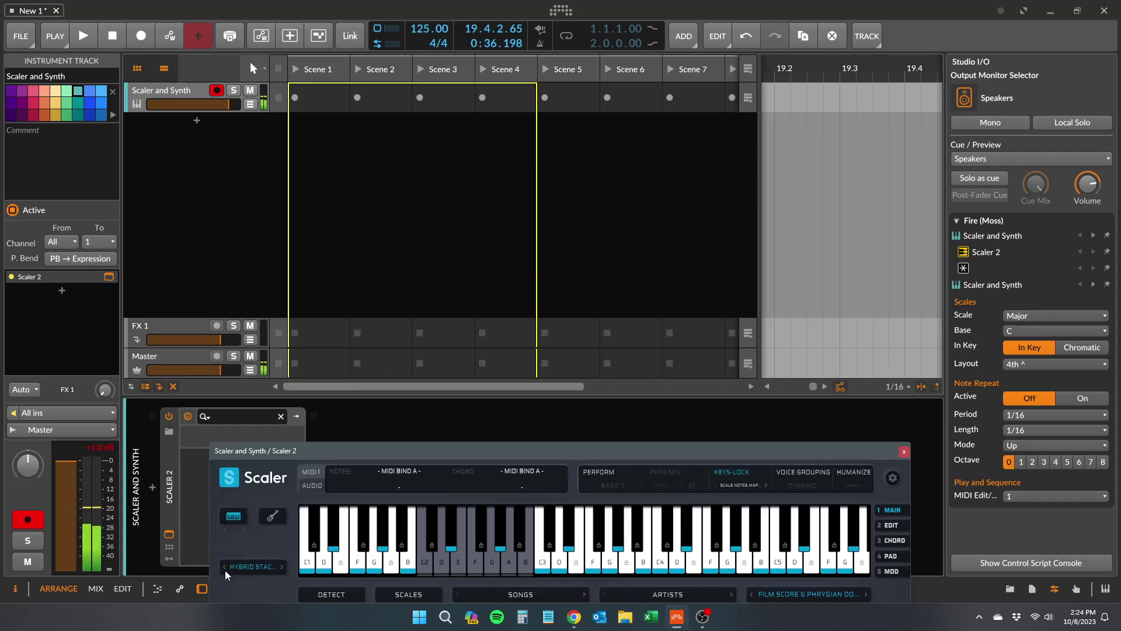
# Step: Step the sound through two more hybrid patches to Brass Ensemble and audition the Film Score G# Min chord set
pyautogui.click(225, 570)
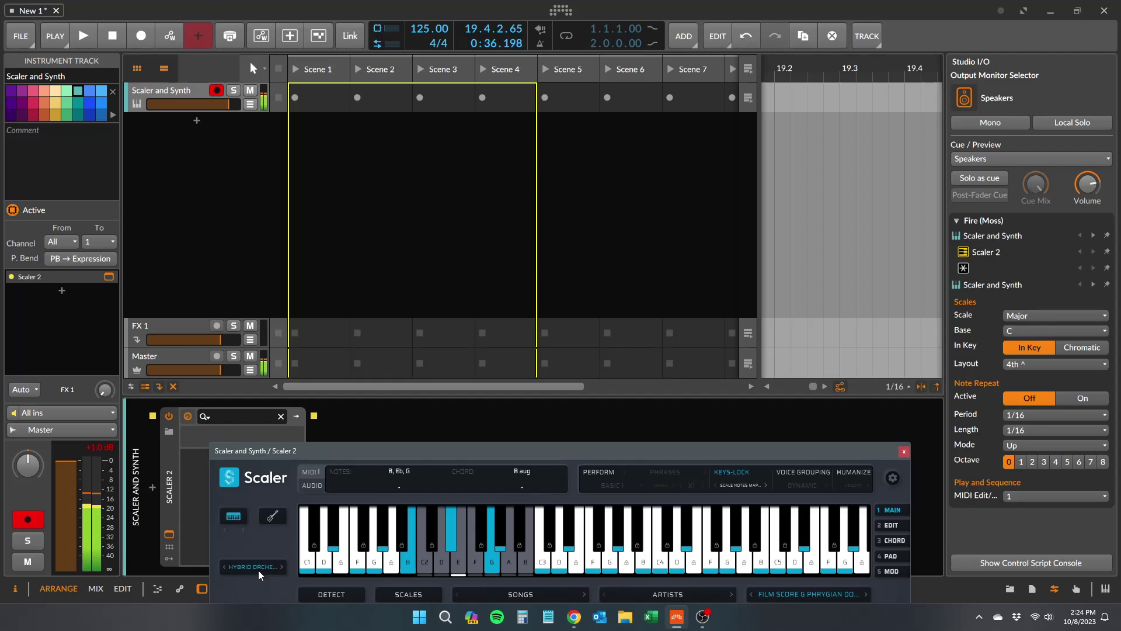
pyautogui.click(224, 568)
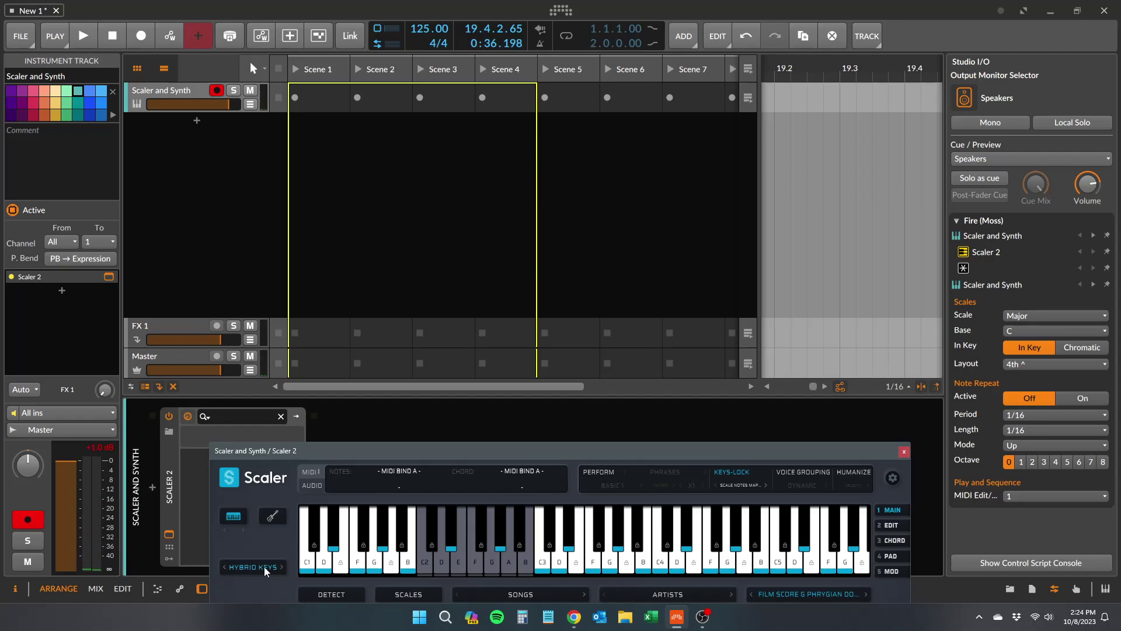
pyautogui.click(281, 567)
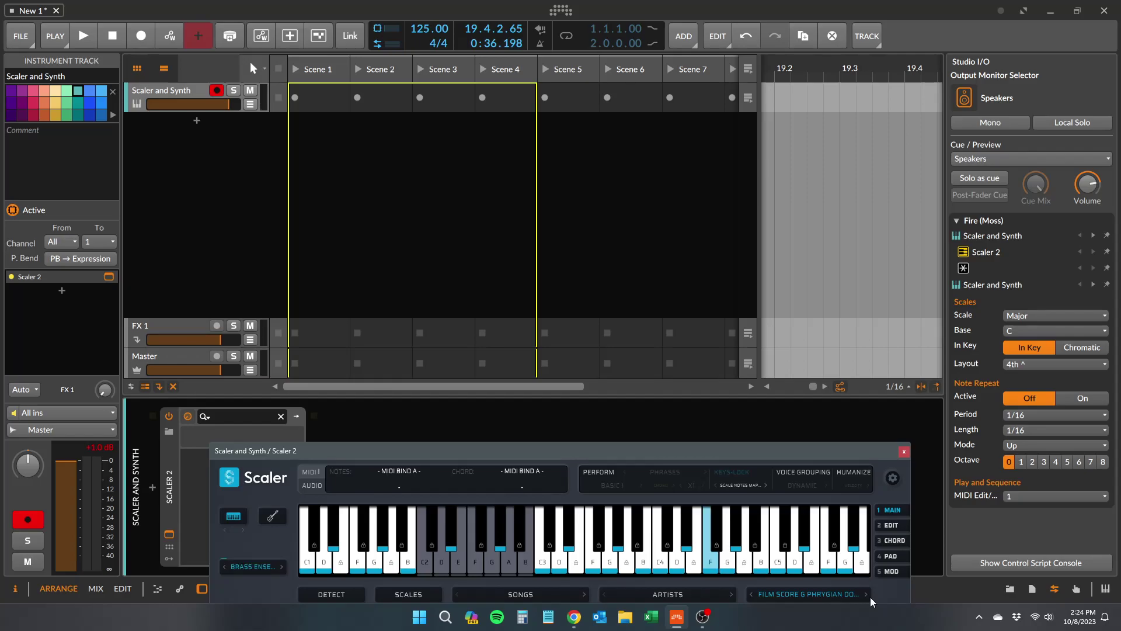
pyautogui.click(866, 594)
pyautogui.click(823, 565)
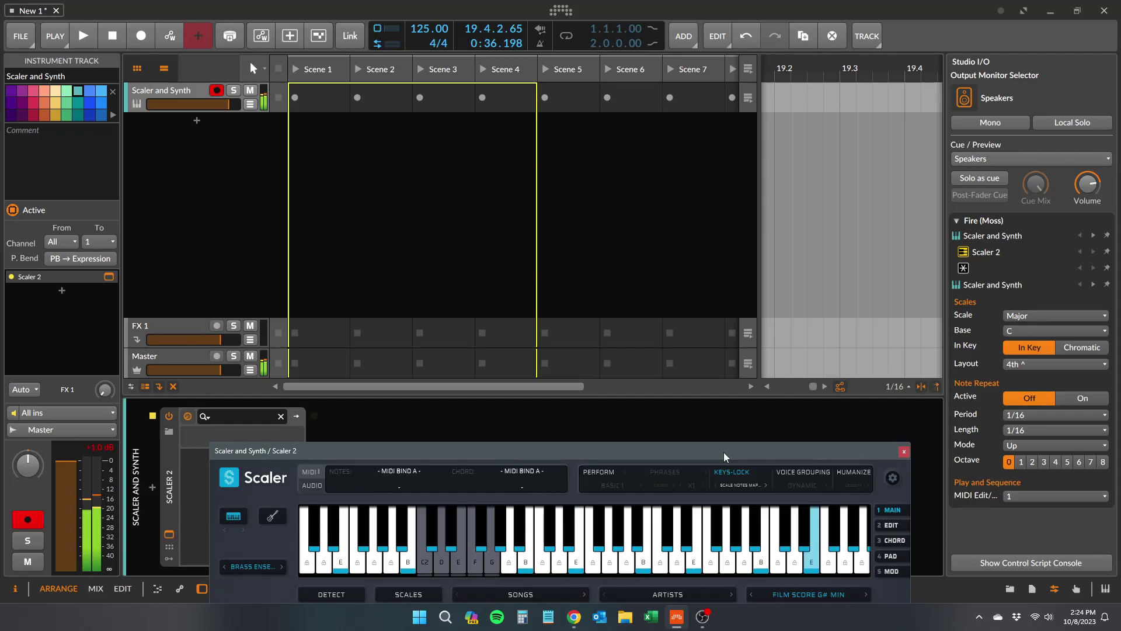
# Step: Advance the chord set to Film Score Times Up and change the sound to String Ensemble
pyautogui.click(865, 594)
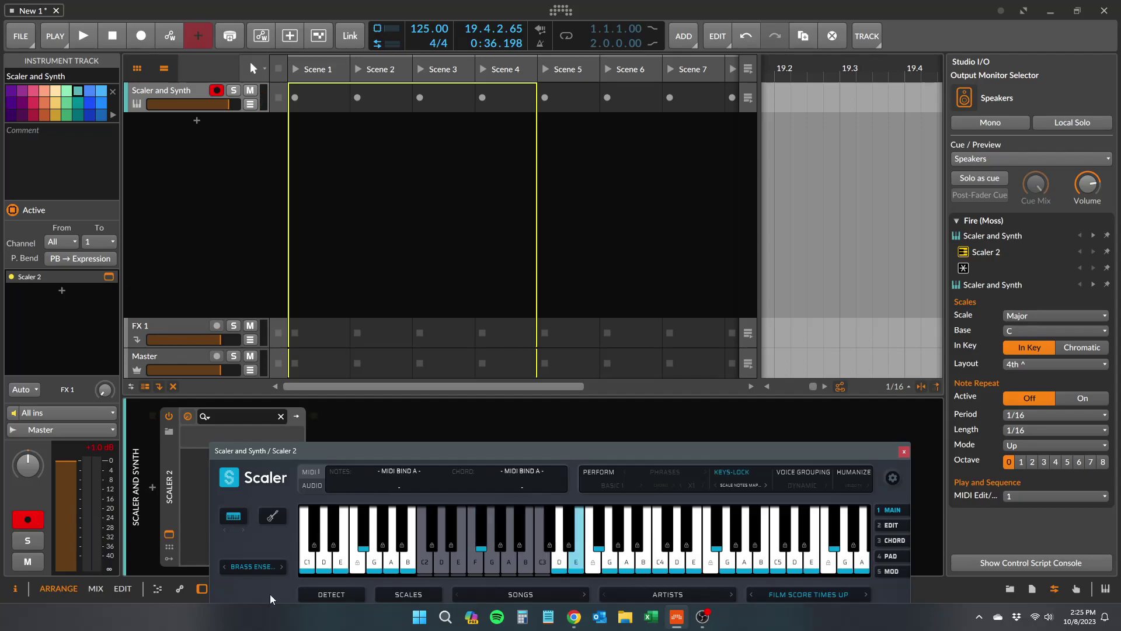
pyautogui.click(264, 566)
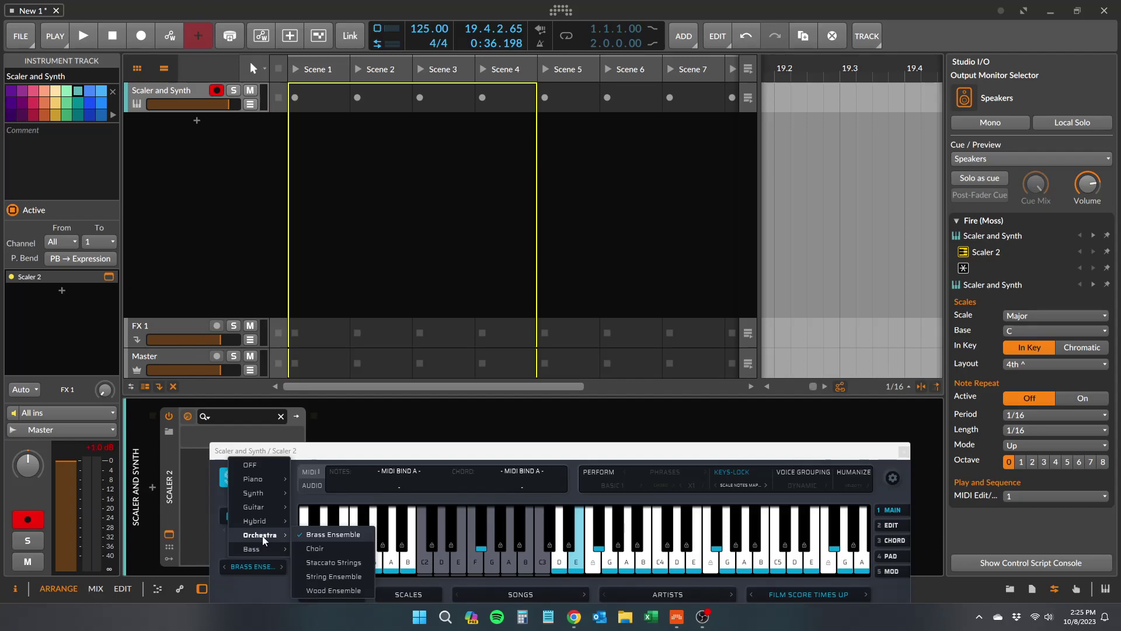
pyautogui.click(333, 576)
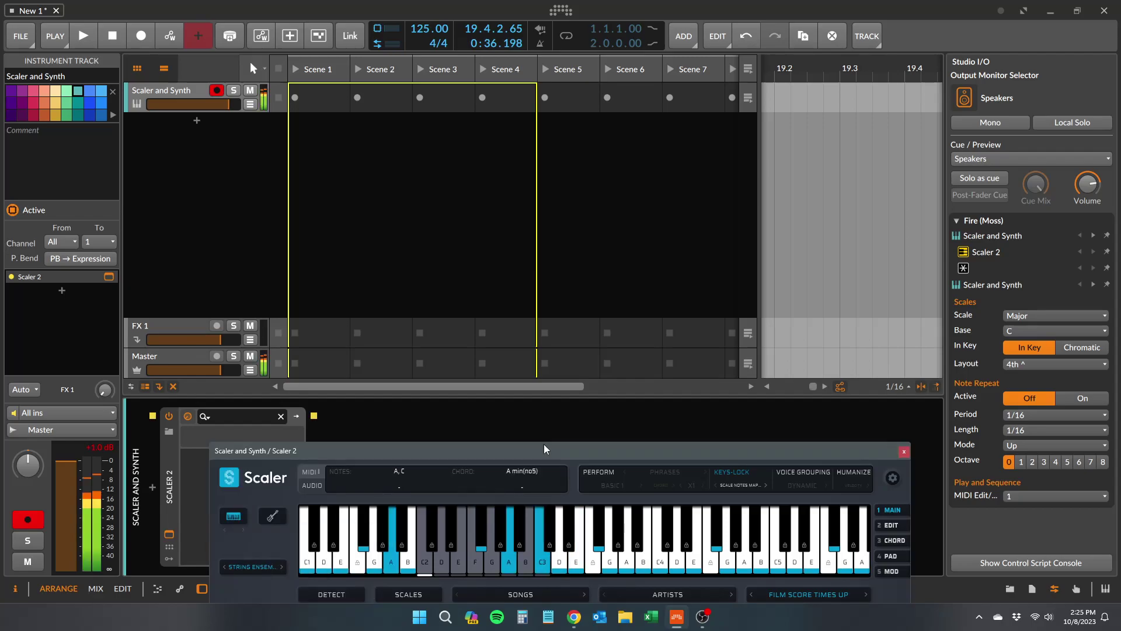